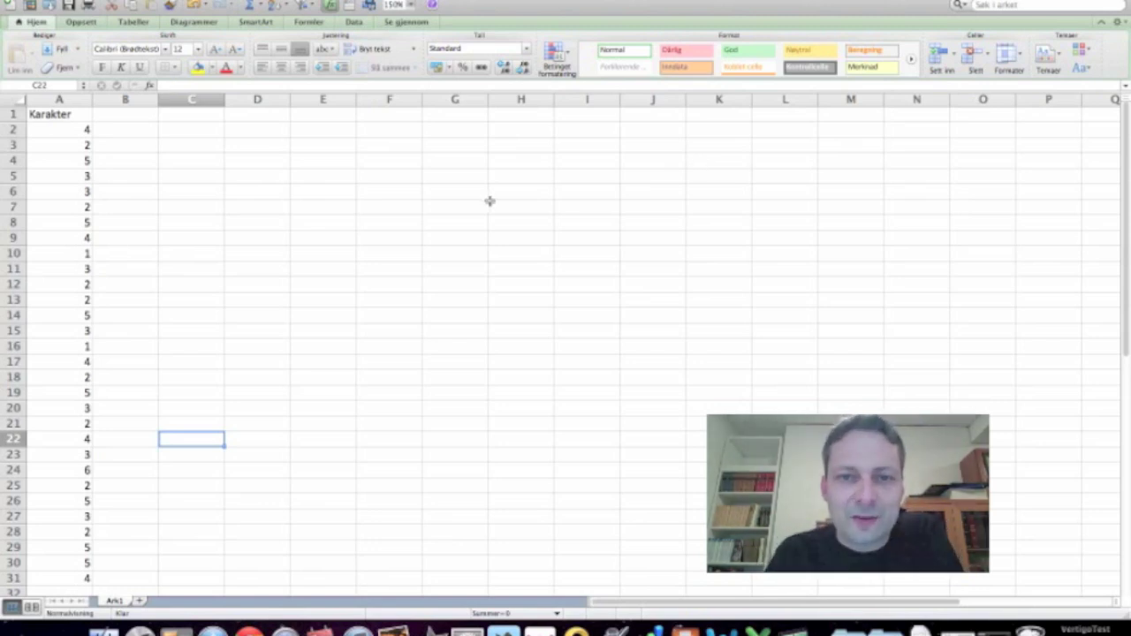
# Enter the label "Median" in cell C3 beside the Karakter column
pyautogui.click(66, 129)
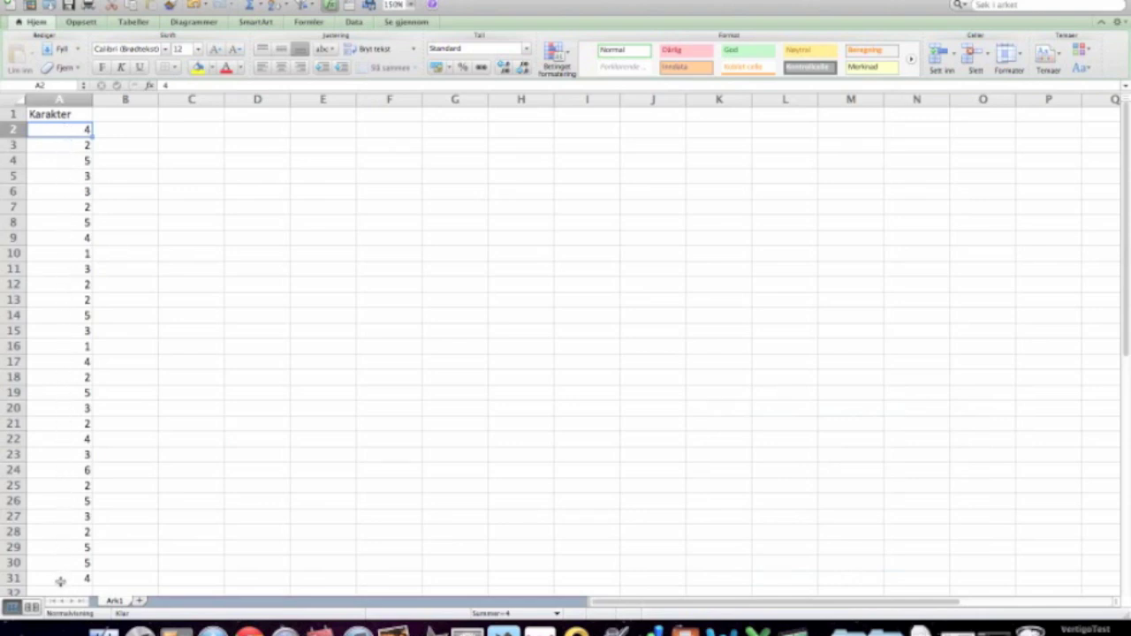
pyautogui.click(187, 149)
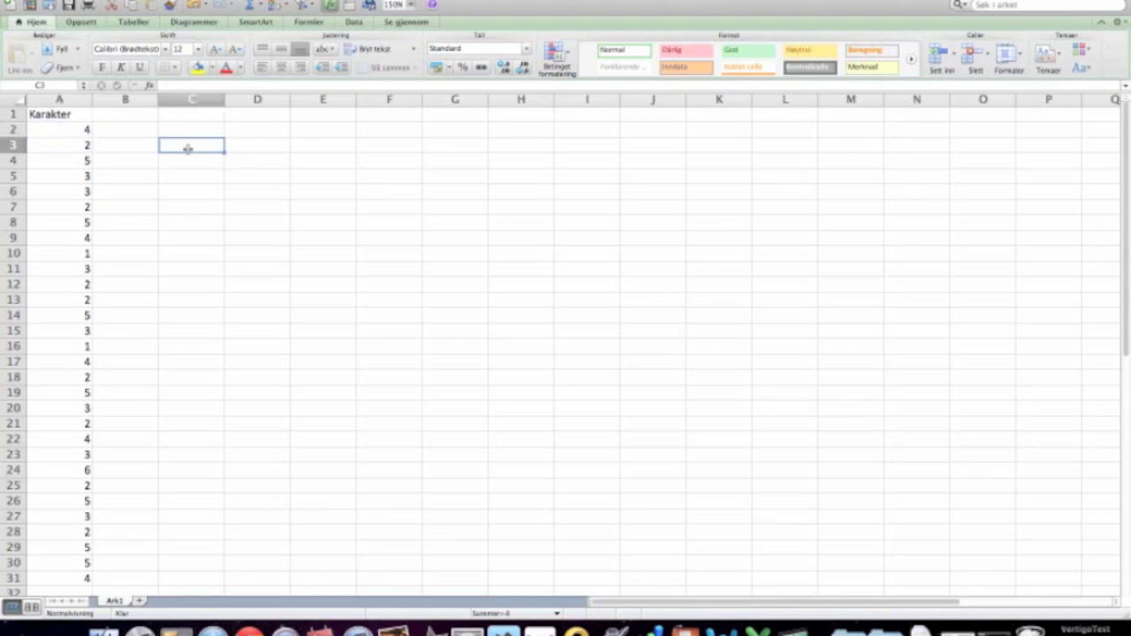
pyautogui.write('Median')
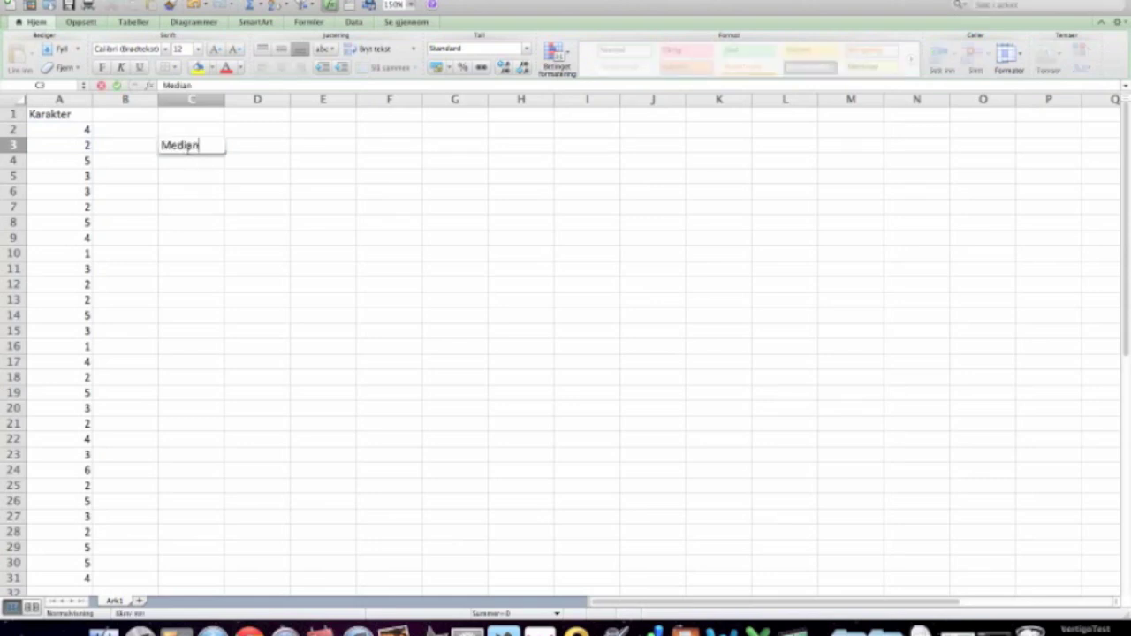
pyautogui.press('Return')
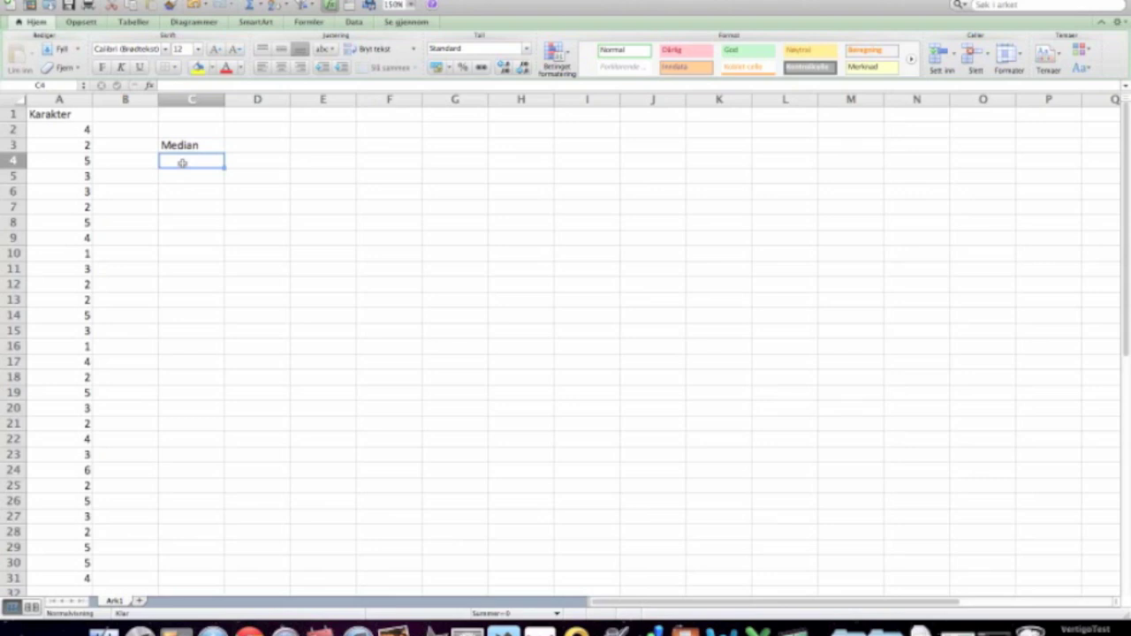
# Calculate the median of the grades in cell C4 with =MEDIAN(A2:A31)
pyautogui.write('=')
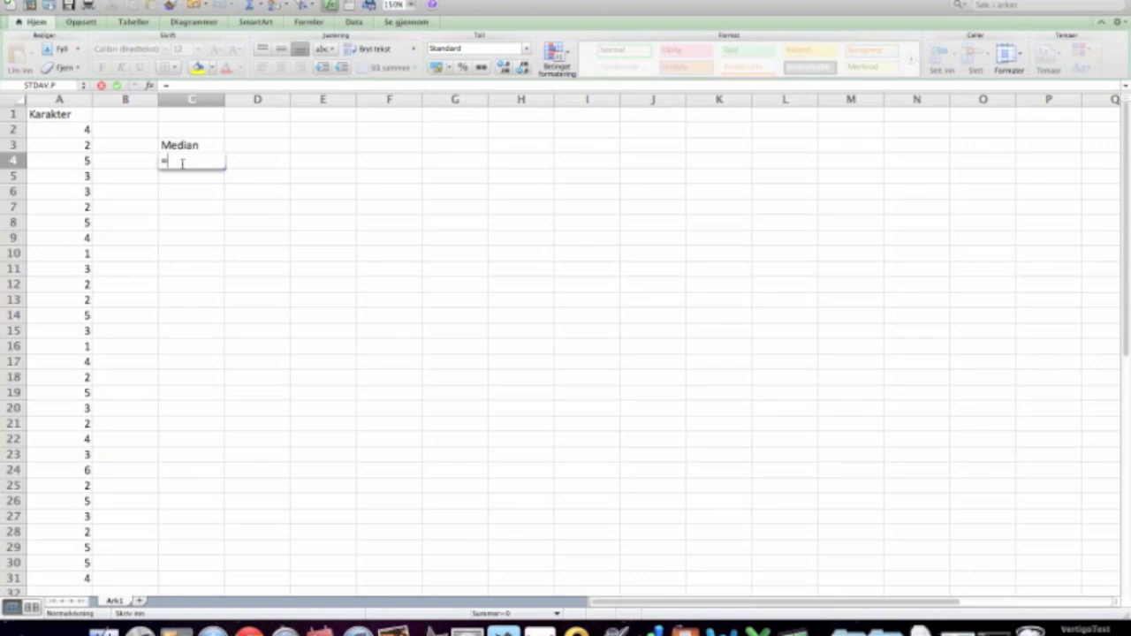
pyautogui.write('medIAN')
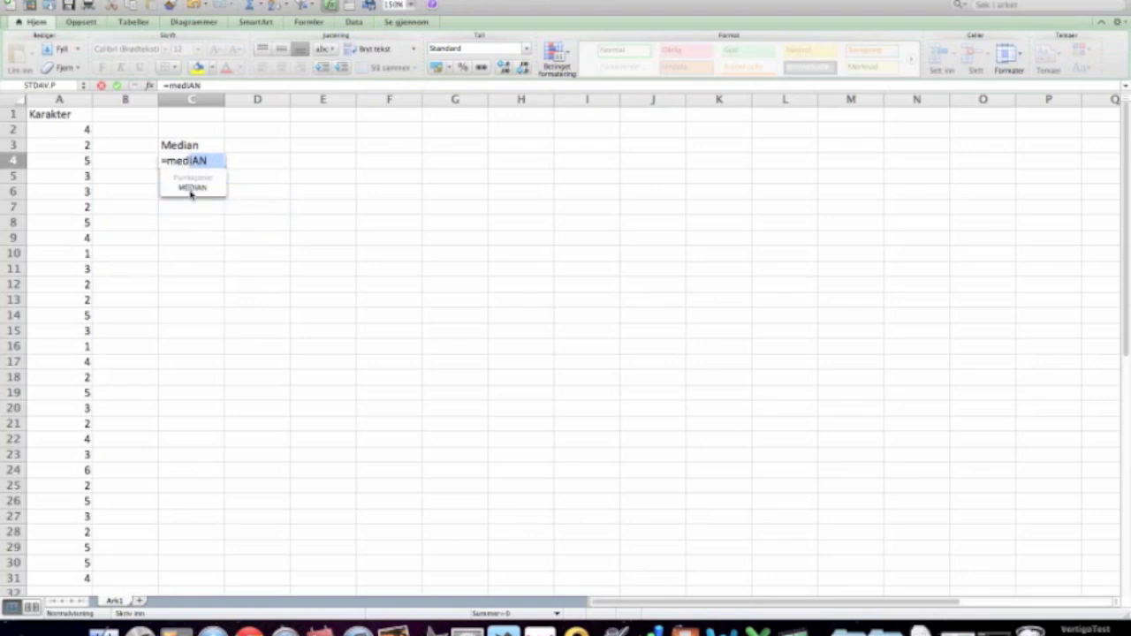
pyautogui.doubleClick(191, 188)
pyautogui.click(217, 160)
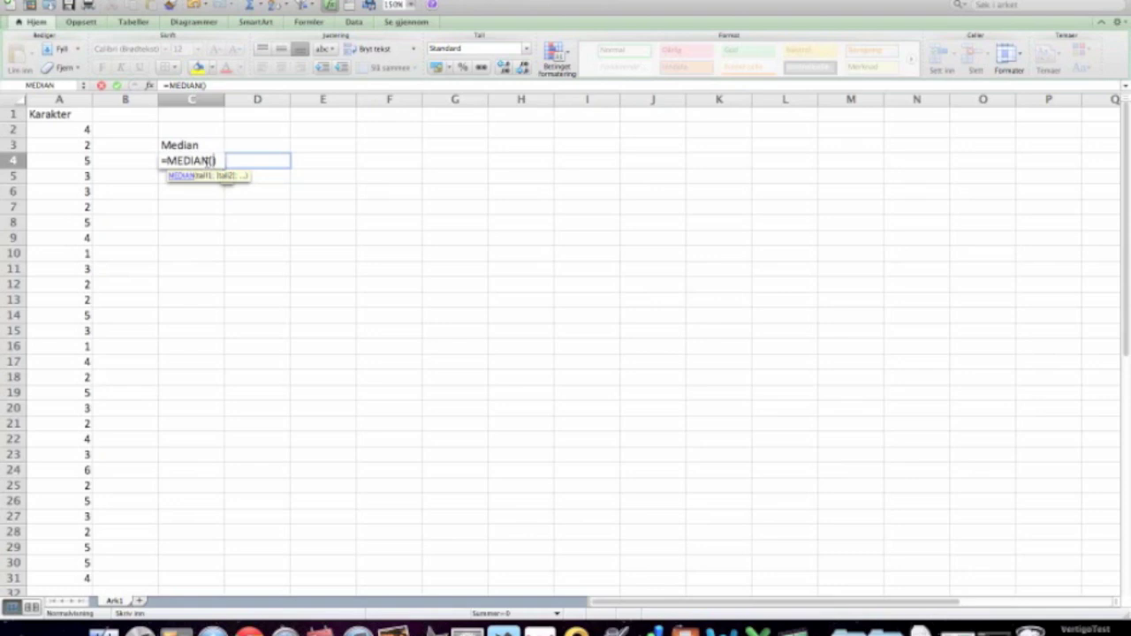
pyautogui.click(66, 133)
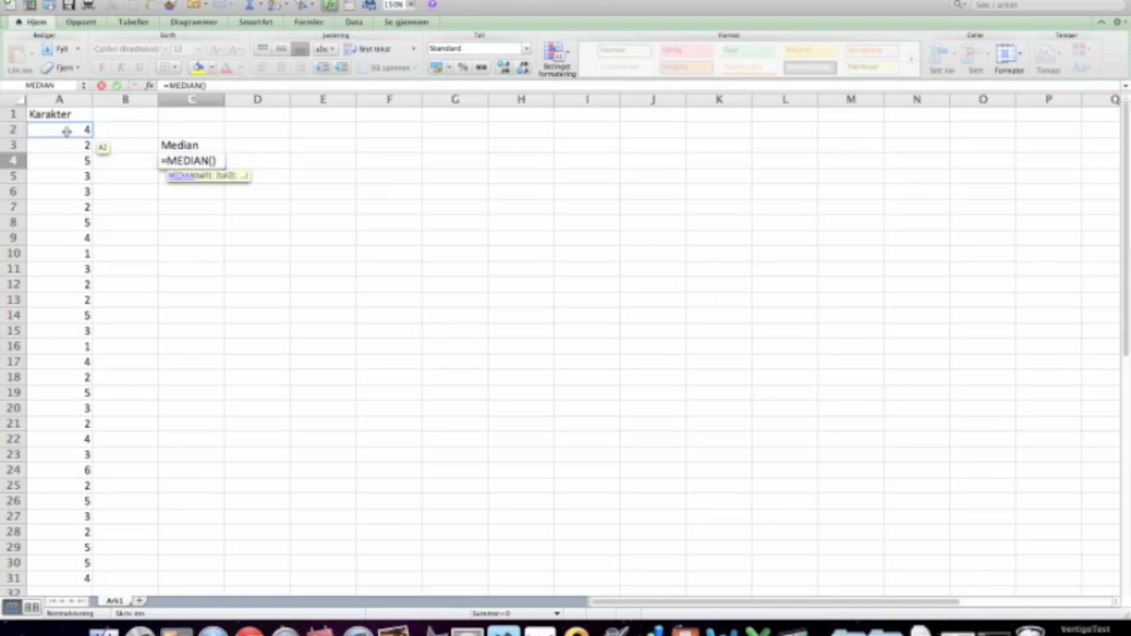
pyautogui.moveTo(66, 131); pyautogui.dragTo(50, 577)
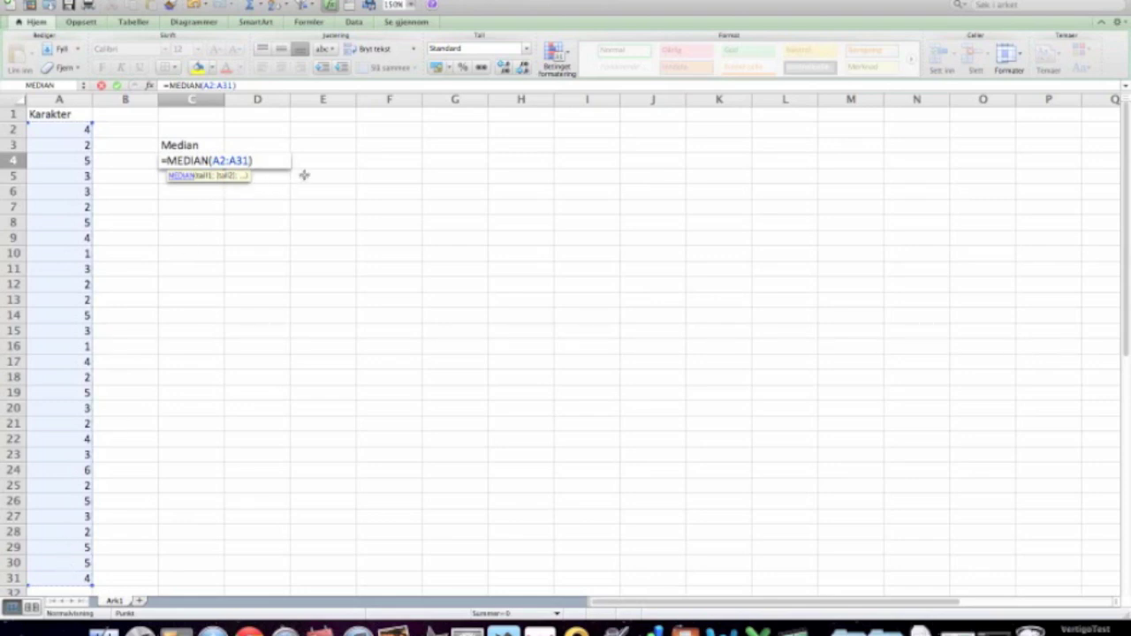
pyautogui.press('Return')
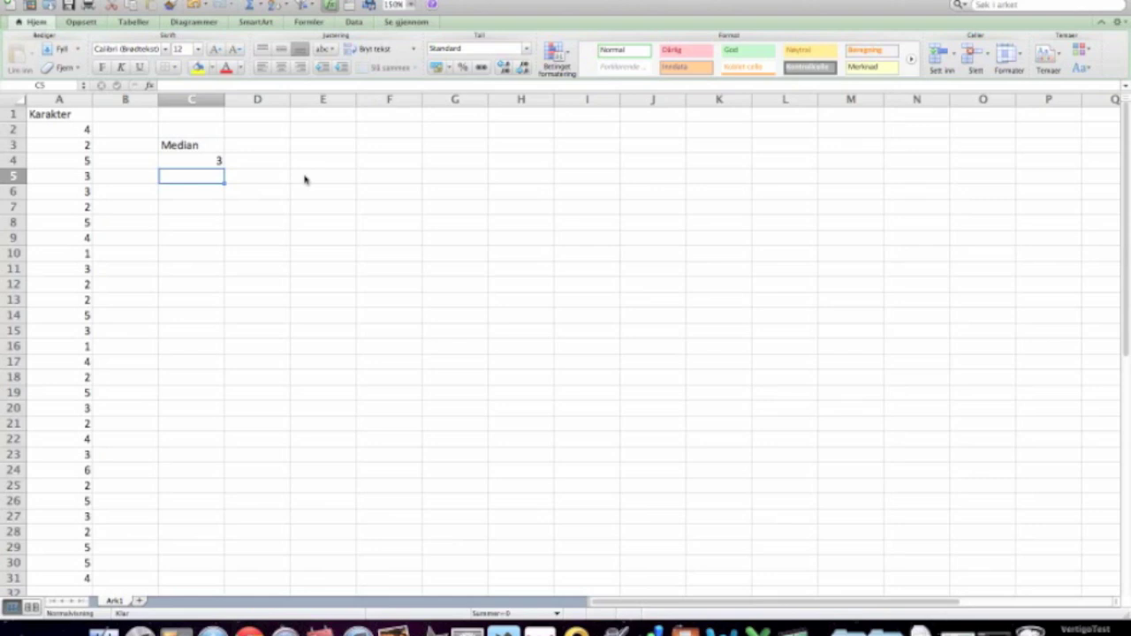
# Enter the label "Gjennomsnitt" in cell C7
pyautogui.click(195, 211)
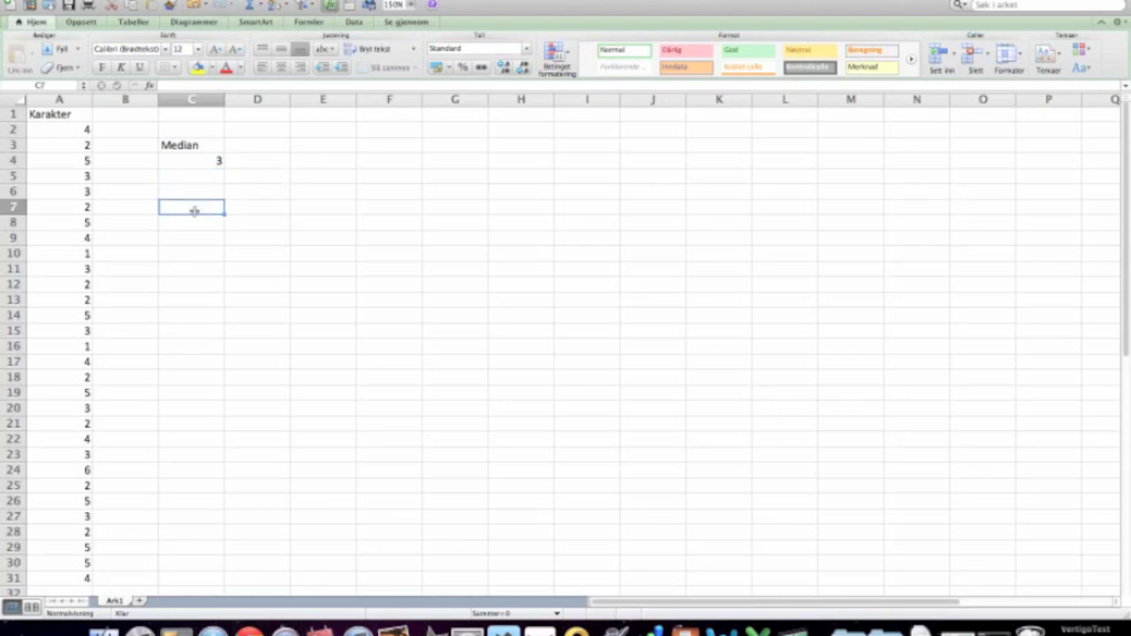
pyautogui.write('Gjennoms')
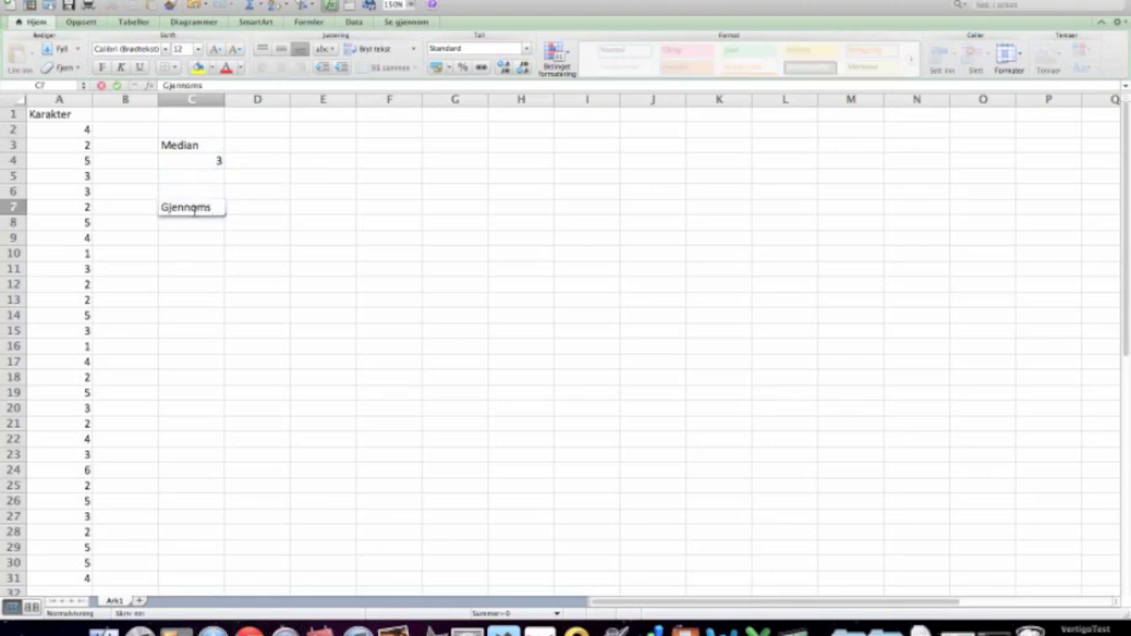
pyautogui.write('nitt')
pyautogui.press('Return')
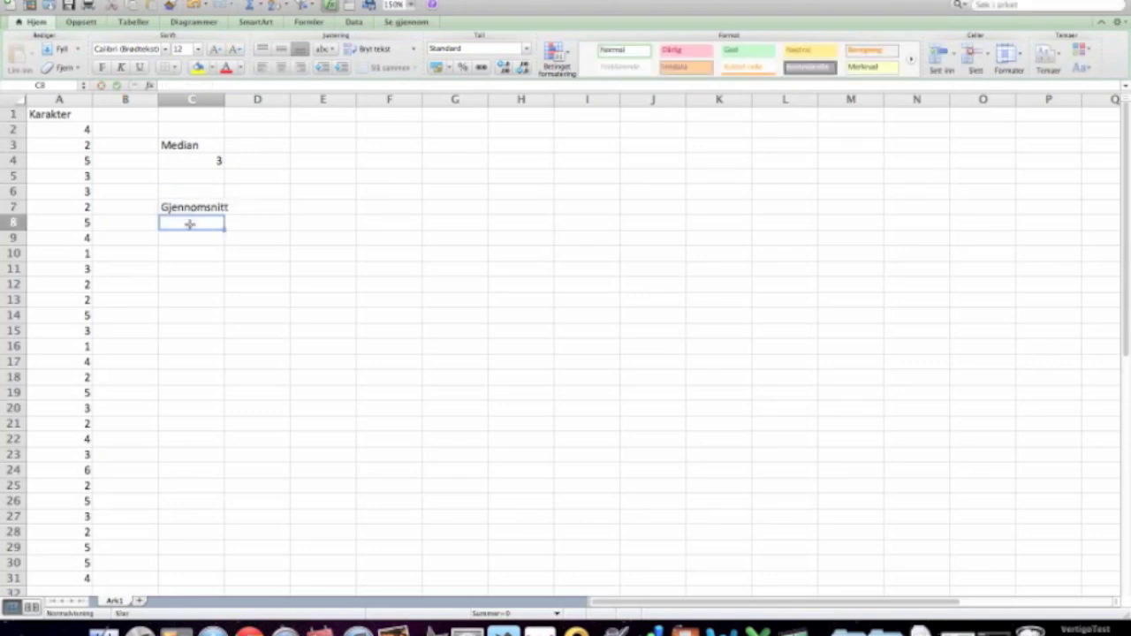
# Calculate the average of the grades in cell C8 with =GJENNOMSNITT(A2:A31)
pyautogui.write('=g')
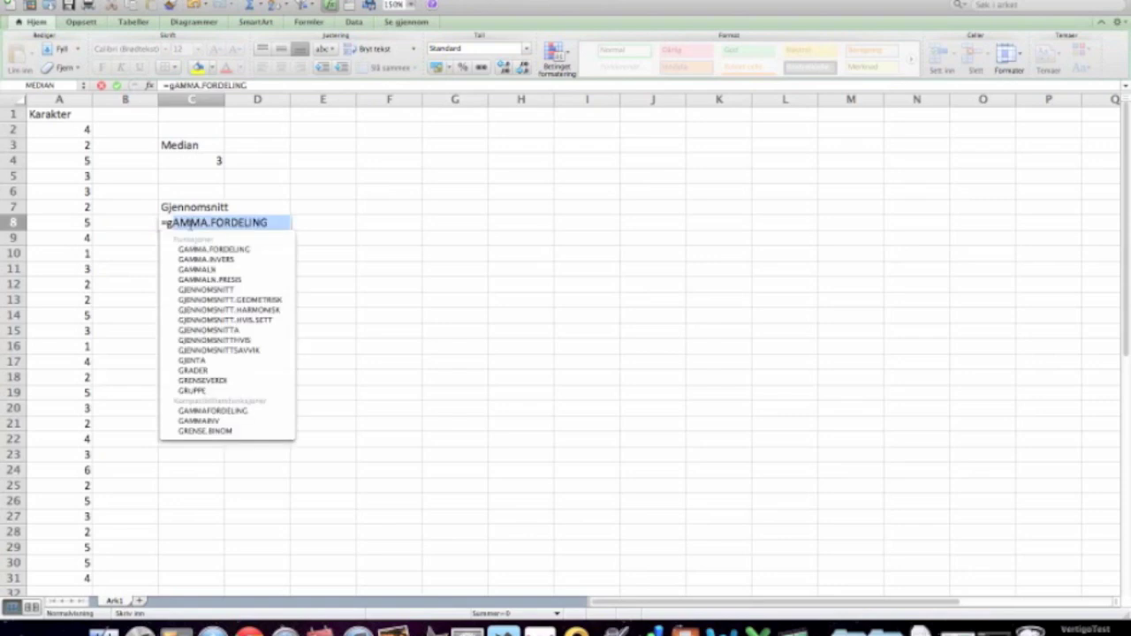
pyautogui.write('jENNOMSNITT')
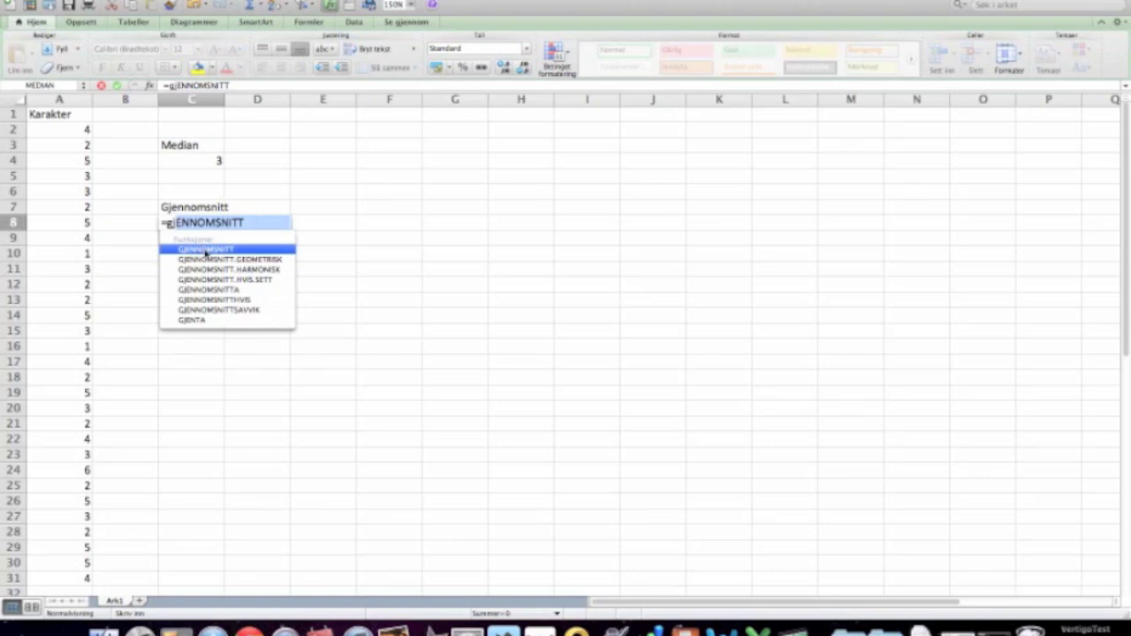
pyautogui.doubleClick(205, 252)
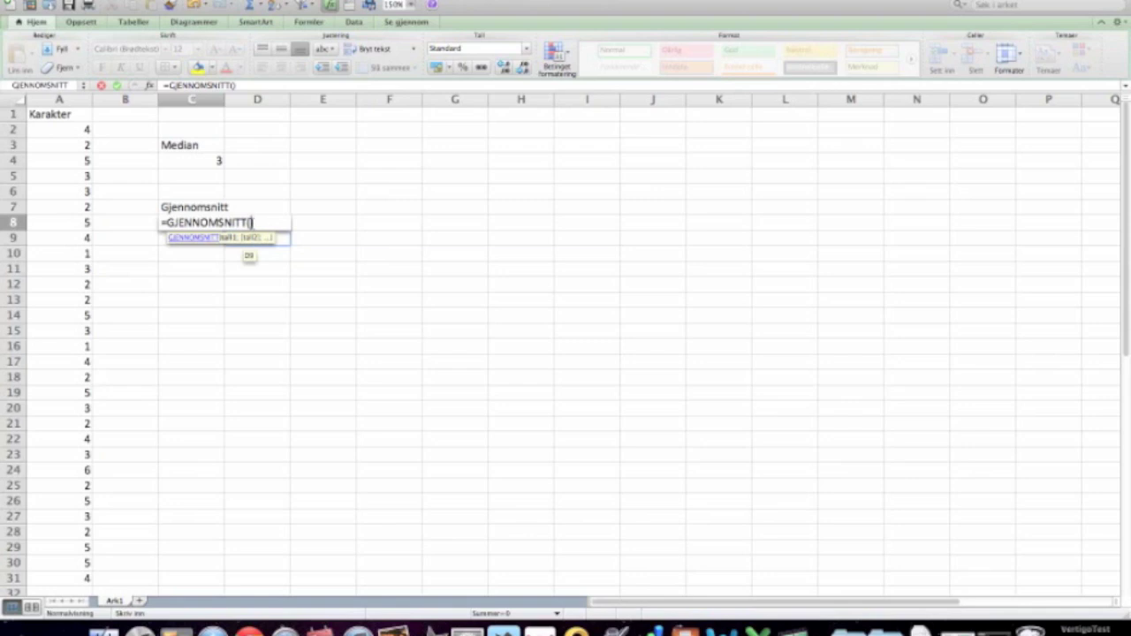
pyautogui.click(69, 131)
pyautogui.moveTo(69, 131); pyautogui.dragTo(60, 578)
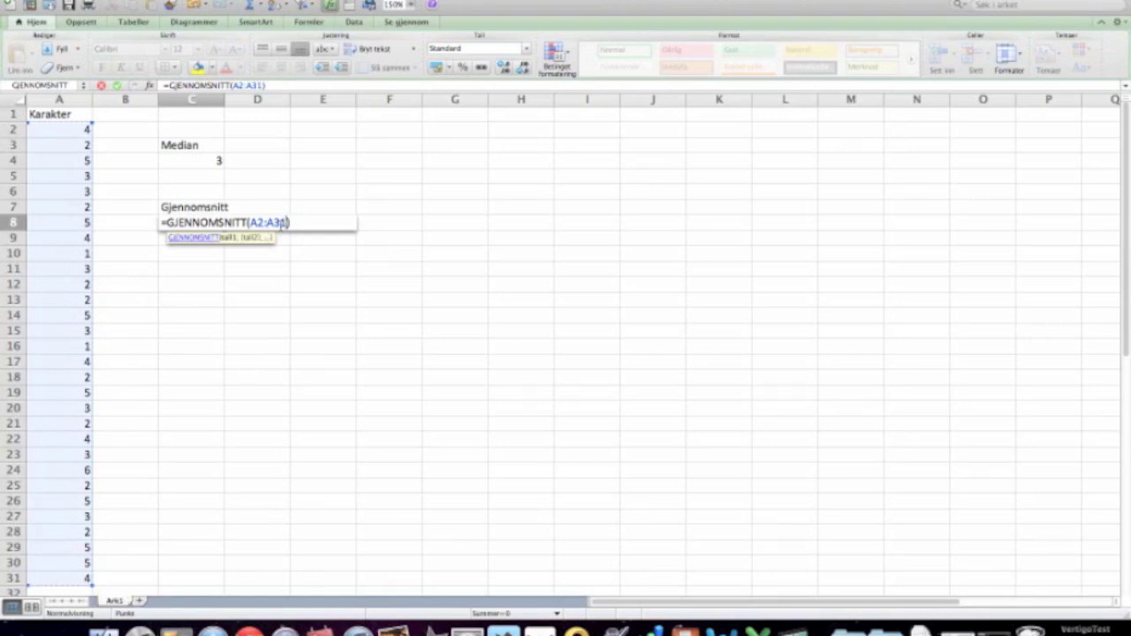
pyautogui.press('Return')
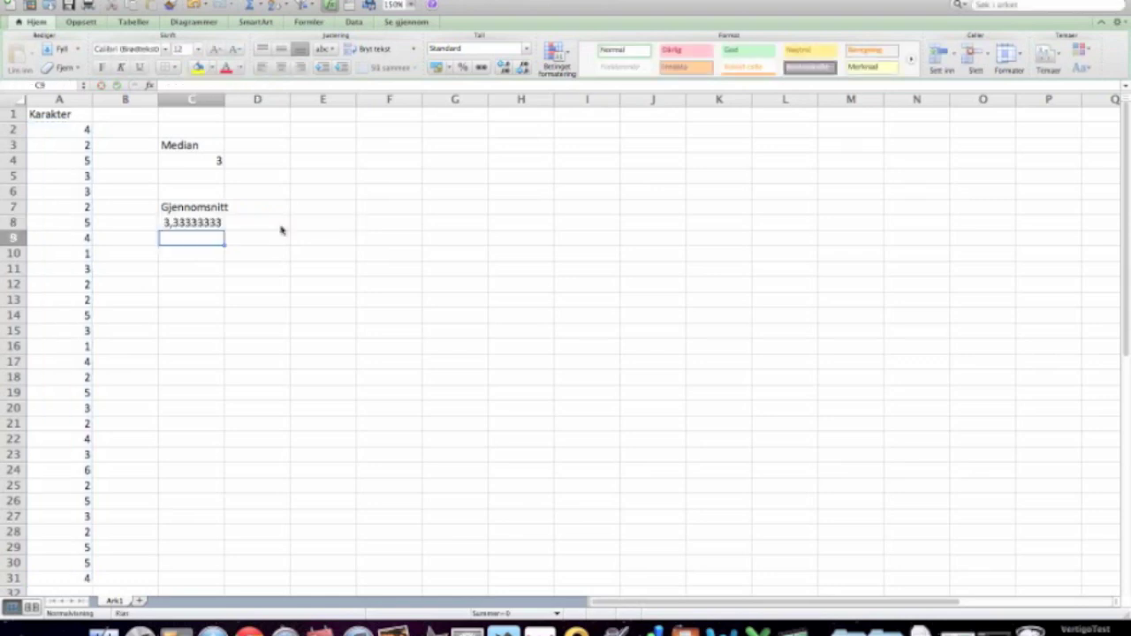
# Enter the label "Varians" in cell C11
pyautogui.click(193, 270)
pyautogui.write('Varians')
pyautogui.press('Return')
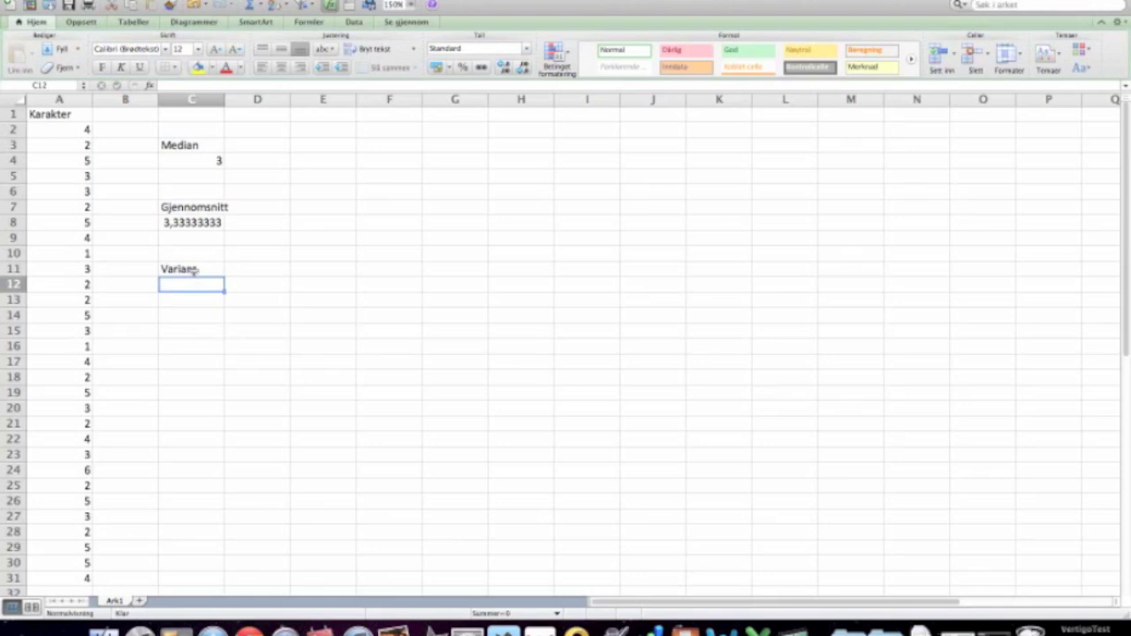
# Calculate the population variance of the grades in cell C12 with =VARIANS.P(A2:A31)
pyautogui.write('=var')
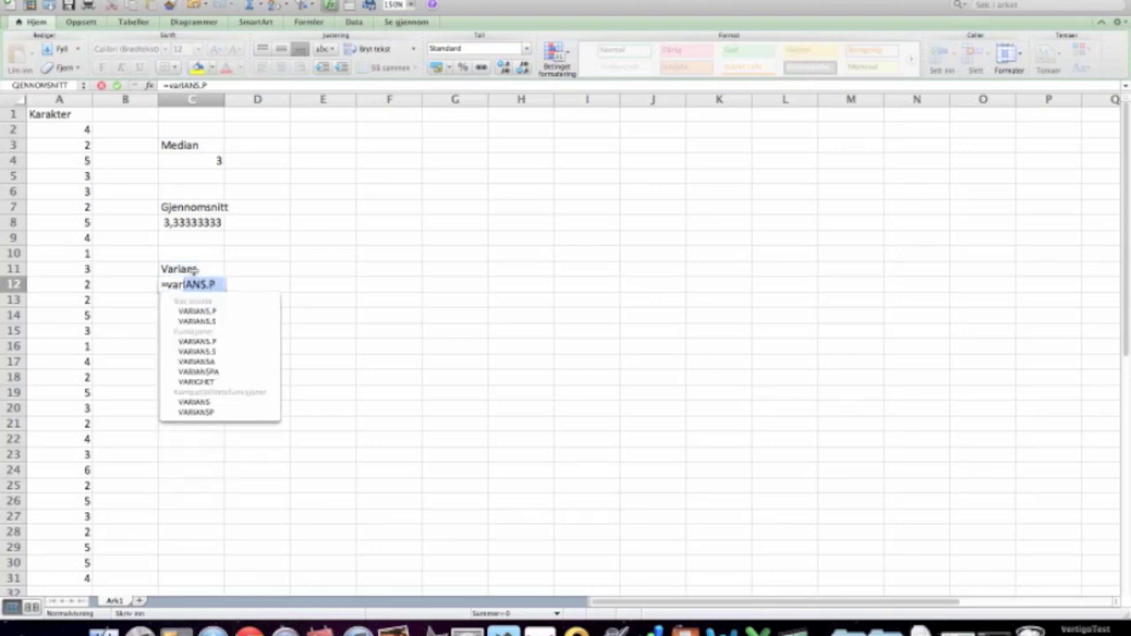
pyautogui.doubleClick(206, 313)
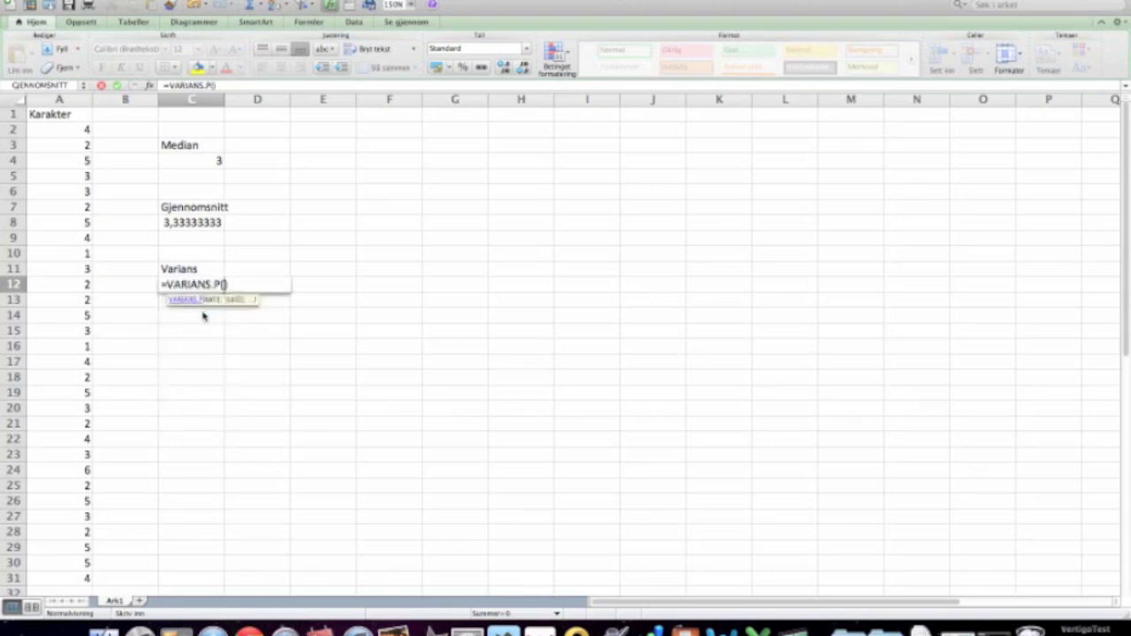
pyautogui.click(71, 132)
pyautogui.moveTo(71, 132); pyautogui.dragTo(55, 580)
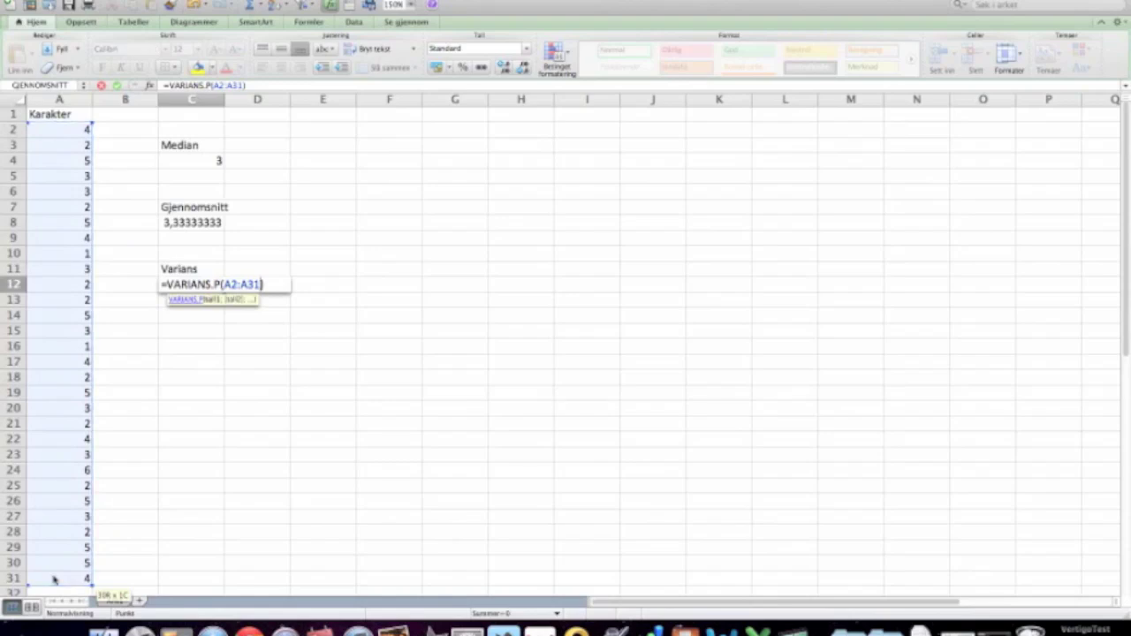
pyautogui.press('Return')
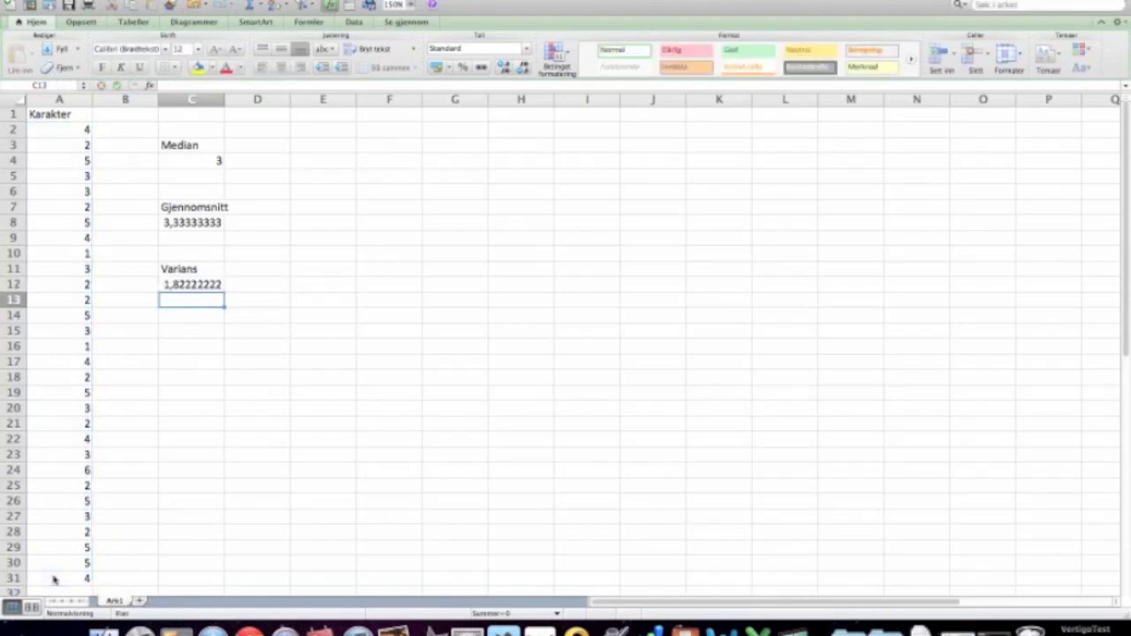
# Enter the label "Standardavvik" in cell C15
pyautogui.click(182, 332)
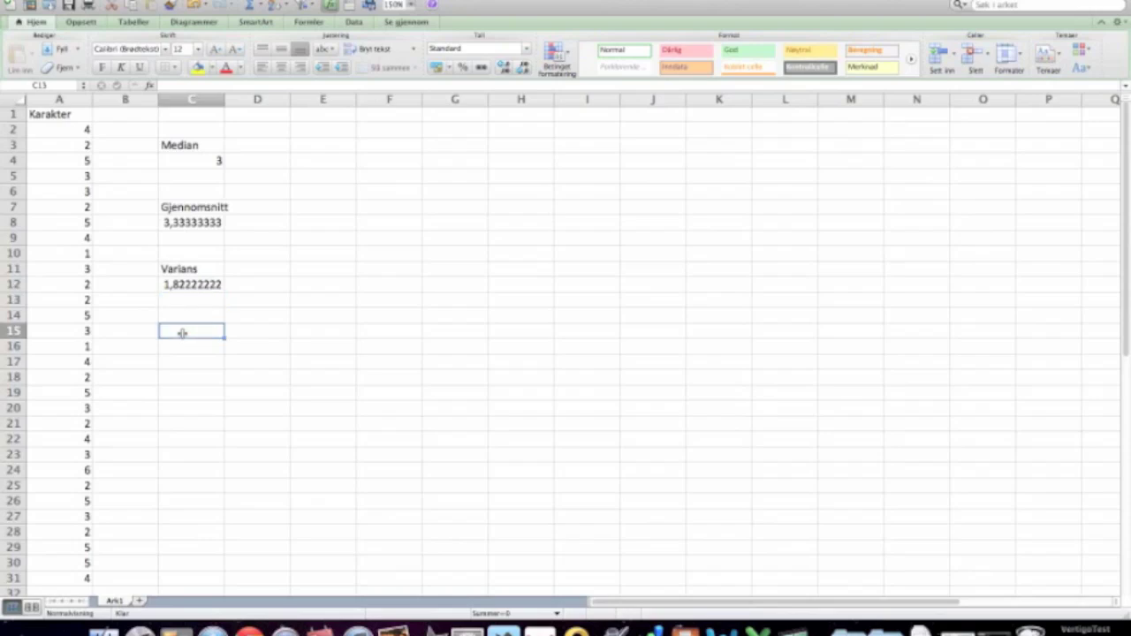
pyautogui.write('Stan')
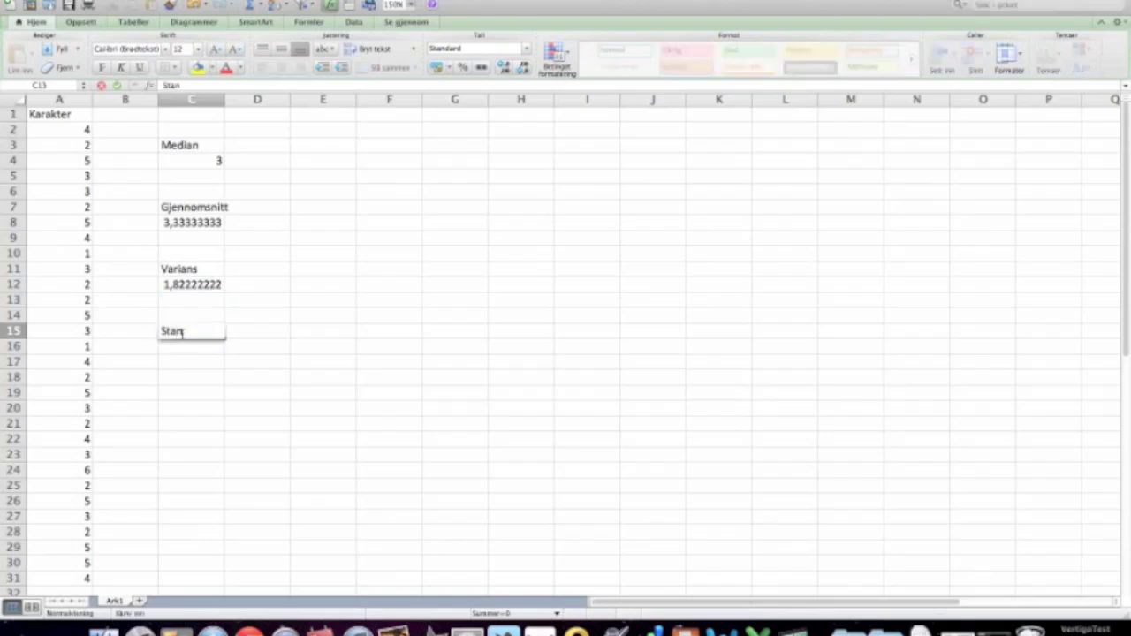
pyautogui.write('dardavvik')
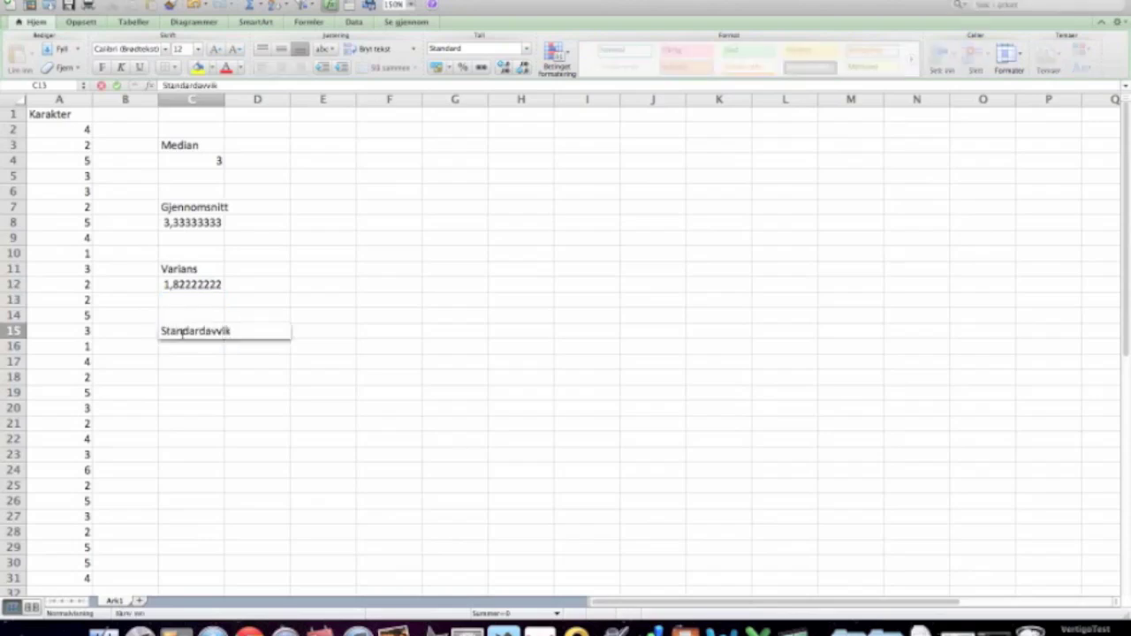
pyautogui.click(177, 350)
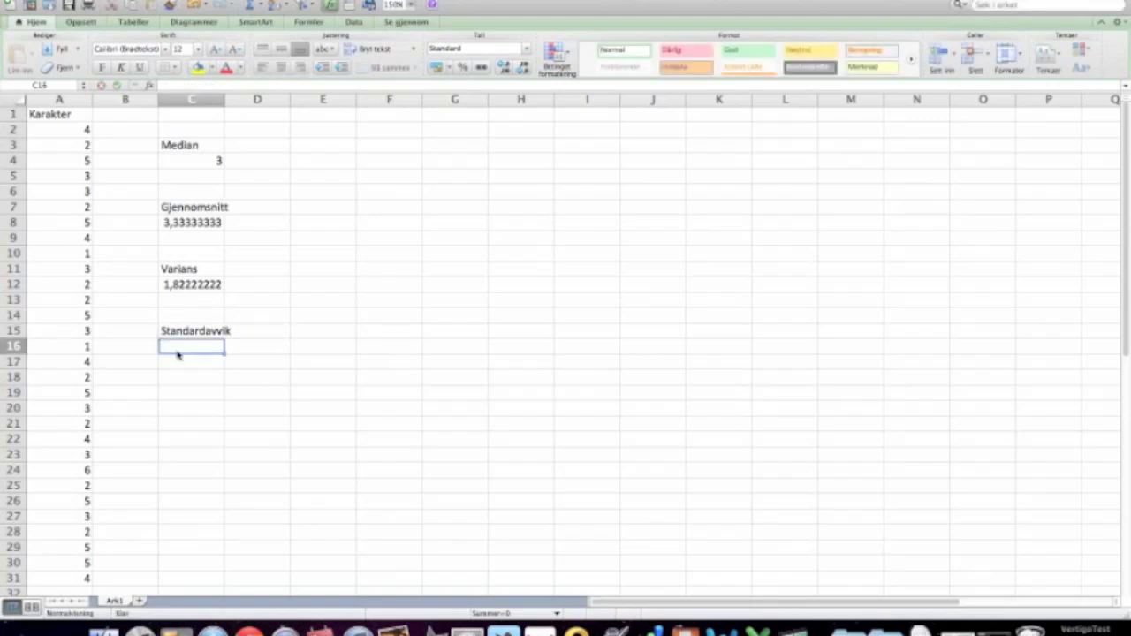
# Calculate the population standard deviation of the grades in A2:A31 in cell C16 with the STDAV.P function
pyautogui.write('=s')
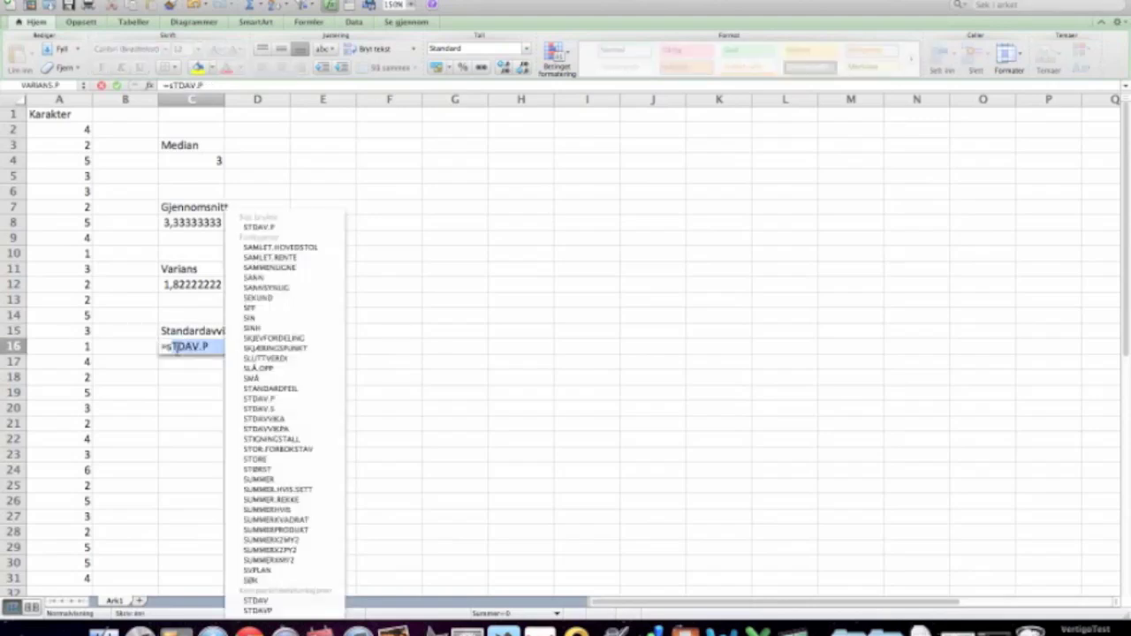
pyautogui.write('t')
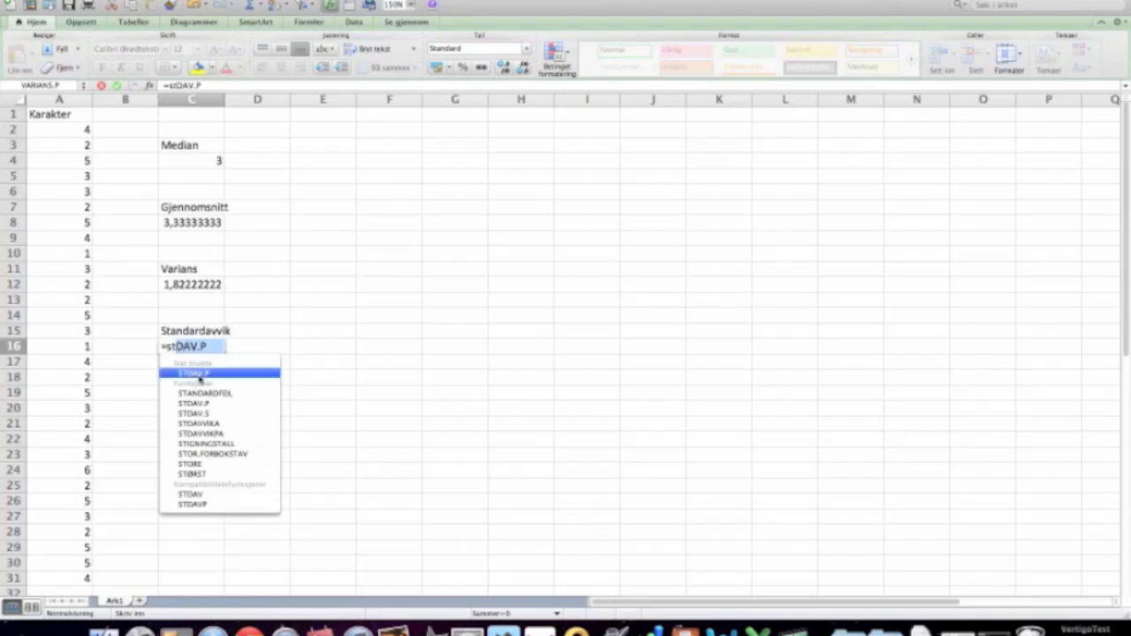
pyautogui.doubleClick(199, 375)
pyautogui.moveTo(66, 131); pyautogui.dragTo(61, 577)
pyautogui.press('Return')
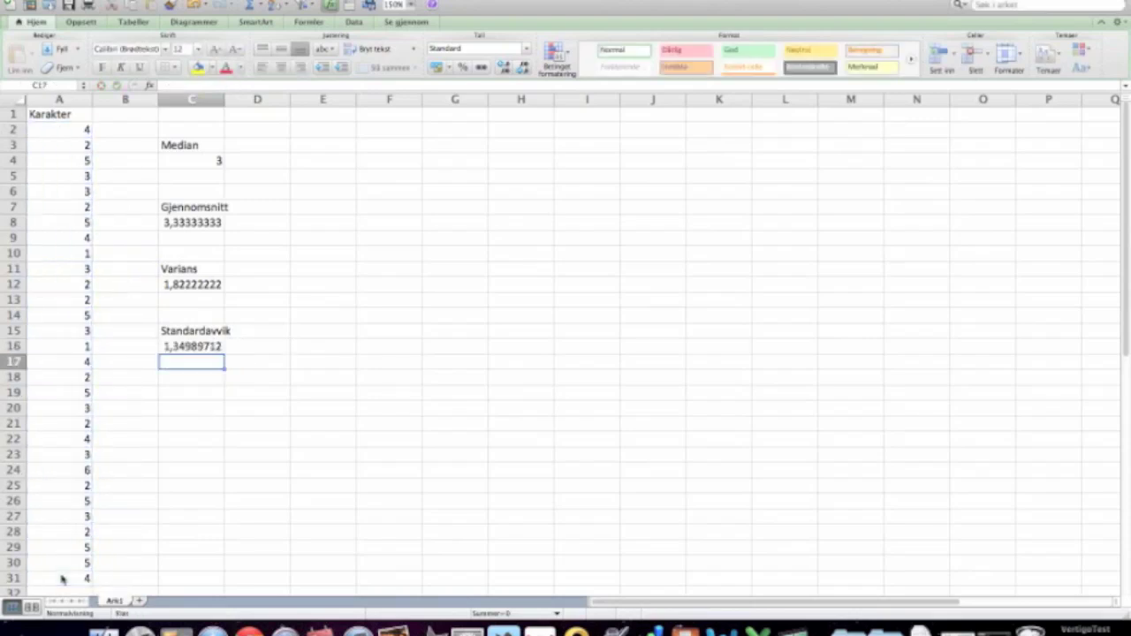